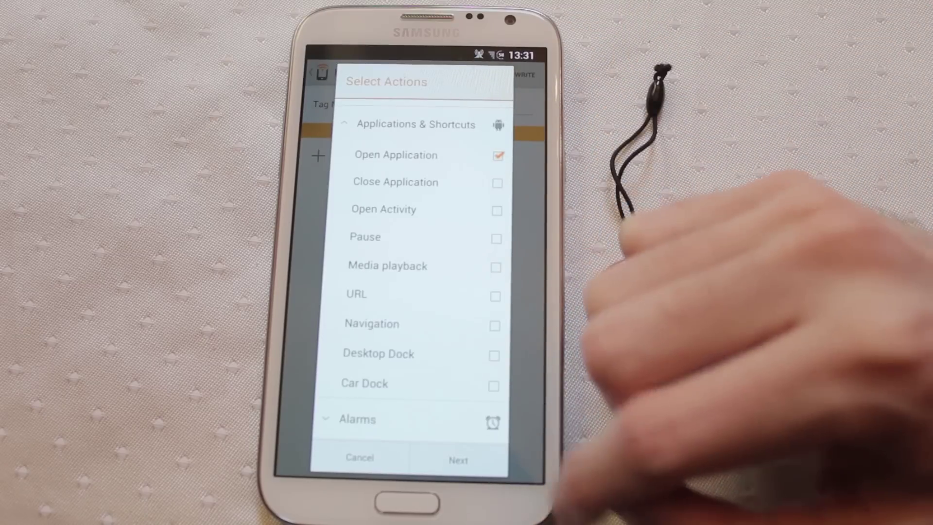
Confirm Open Application as the action and move on to configuring it
{"action": "left_click", "coordinate": [459, 460]}
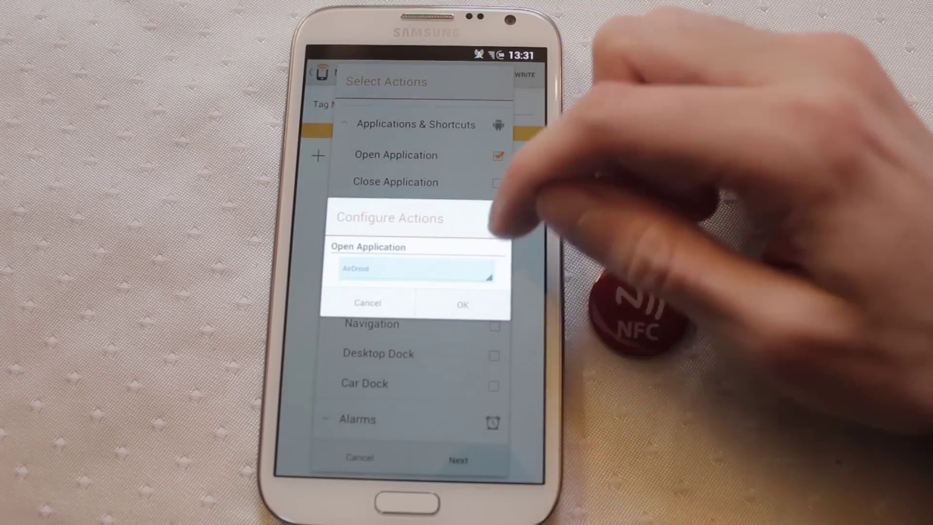
Pick Firefox as the app to launch instead of AirDroid, then save the tag
{"action": "left_click", "coordinate": [415, 270]}
{"action": "scroll", "coordinate": [419, 167], "scroll_direction": "down", "scroll_amount": 4}
{"action": "scroll", "coordinate": [419, 168], "scroll_direction": "down", "scroll_amount": 3}
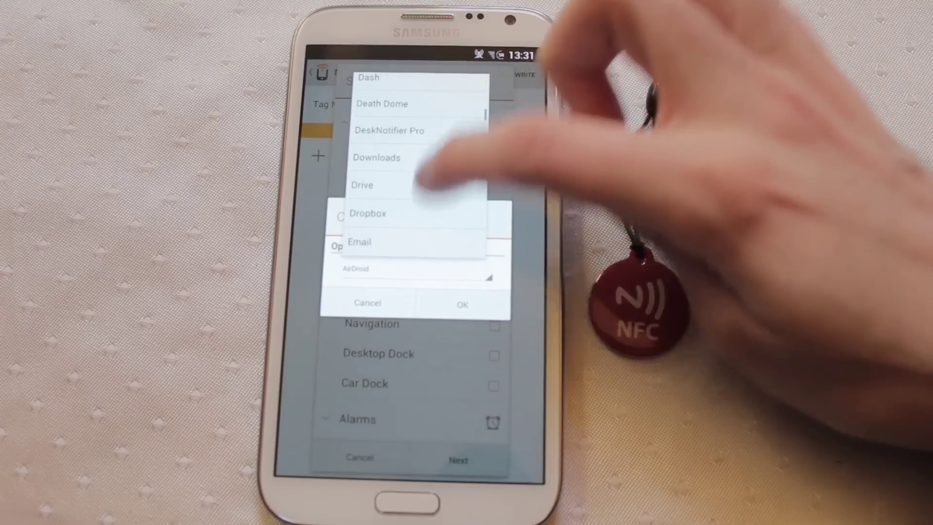
{"action": "scroll", "coordinate": [419, 168], "scroll_direction": "down", "scroll_amount": 3}
{"action": "left_click", "coordinate": [408, 215]}
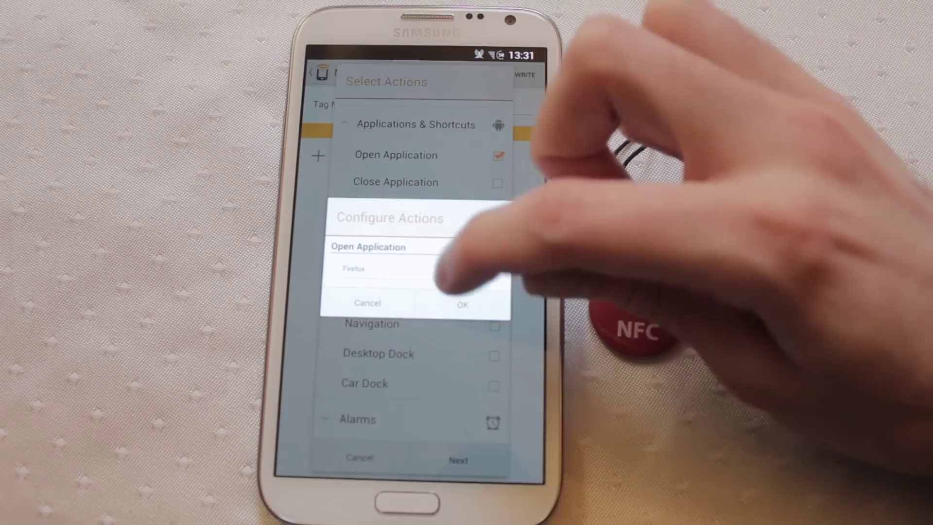
{"action": "left_click", "coordinate": [463, 305]}
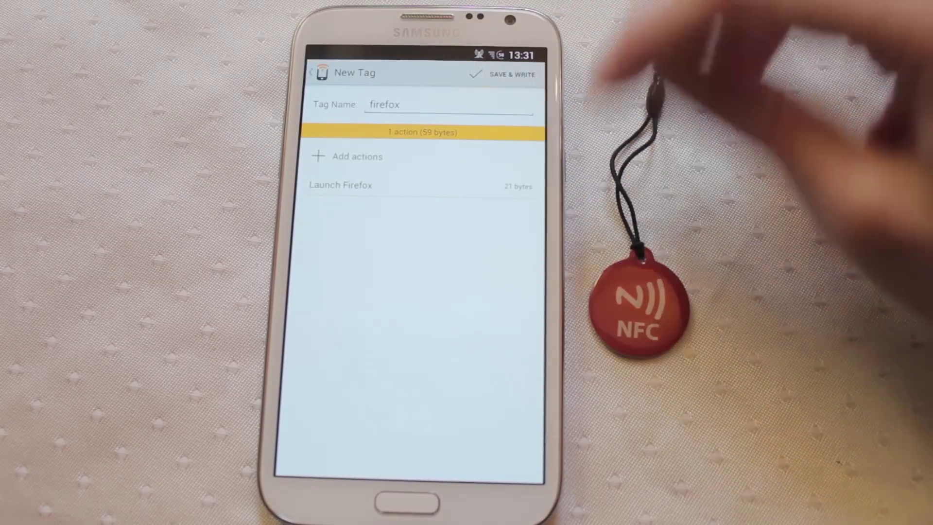
{"action": "left_click", "coordinate": [503, 74]}
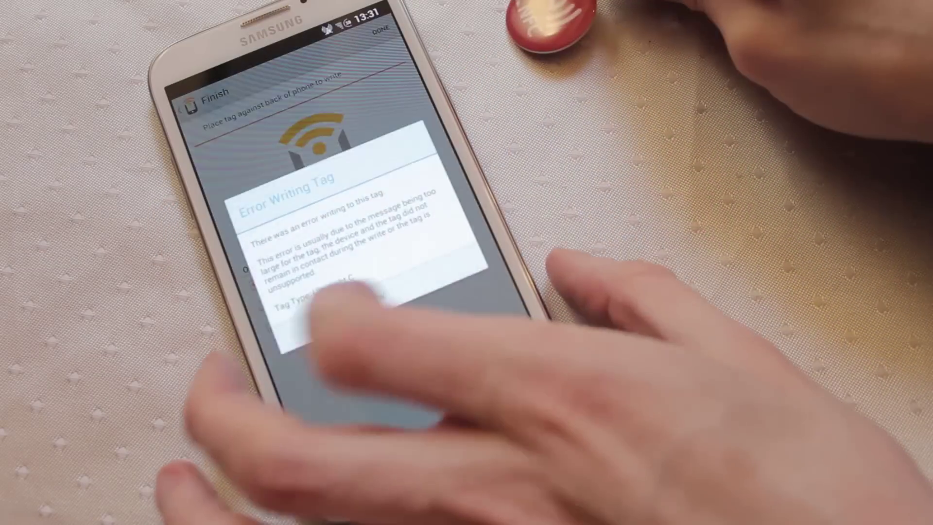
Dismiss the tag-writing error and finish, returning to the My Tags list
{"action": "left_click", "coordinate": [409, 285]}
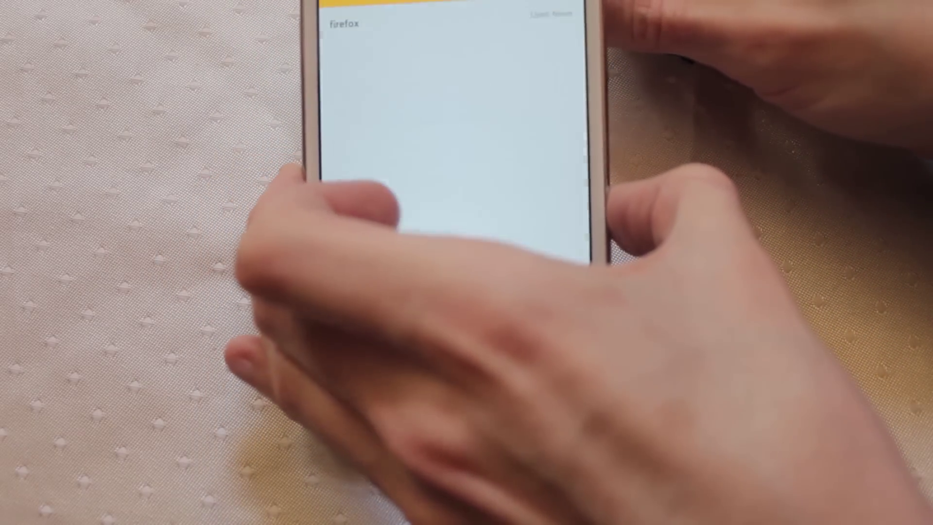
{"action": "left_click", "coordinate": [452, 211]}
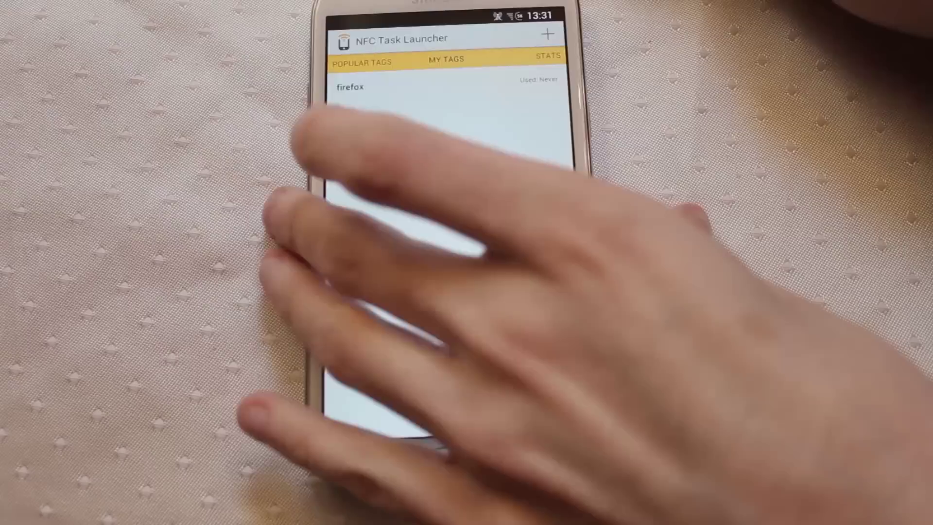